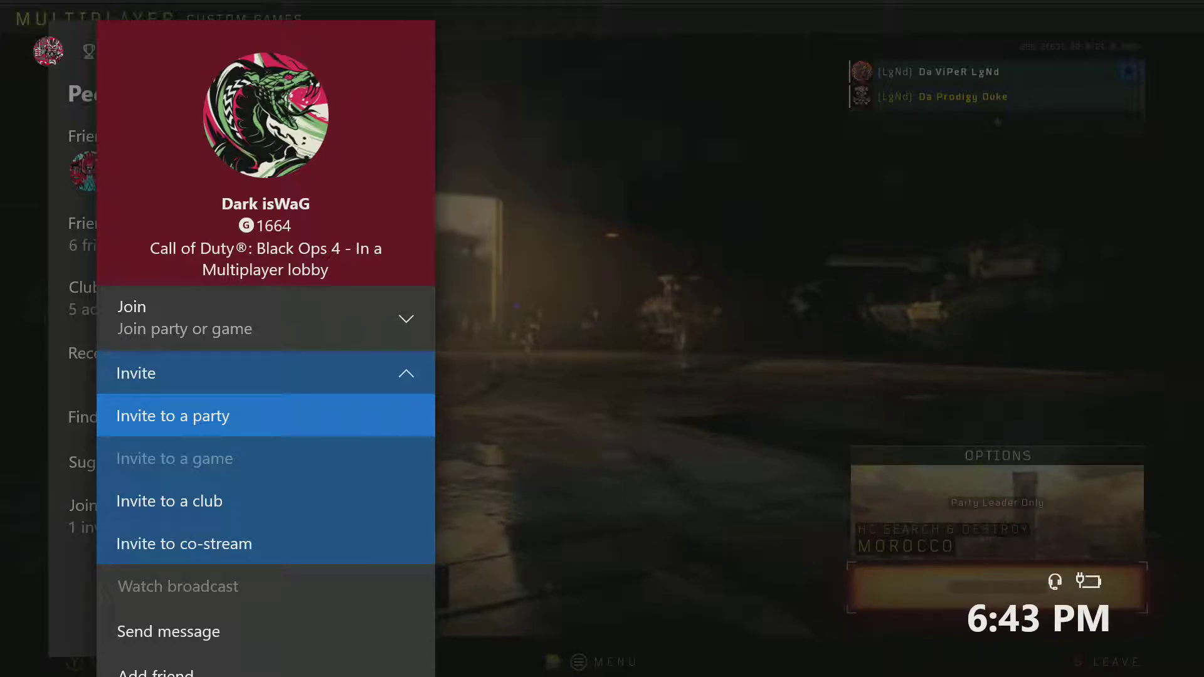
- Send Dark isWaG a party invite from the profile card, then collapse the invite options
key("Return")
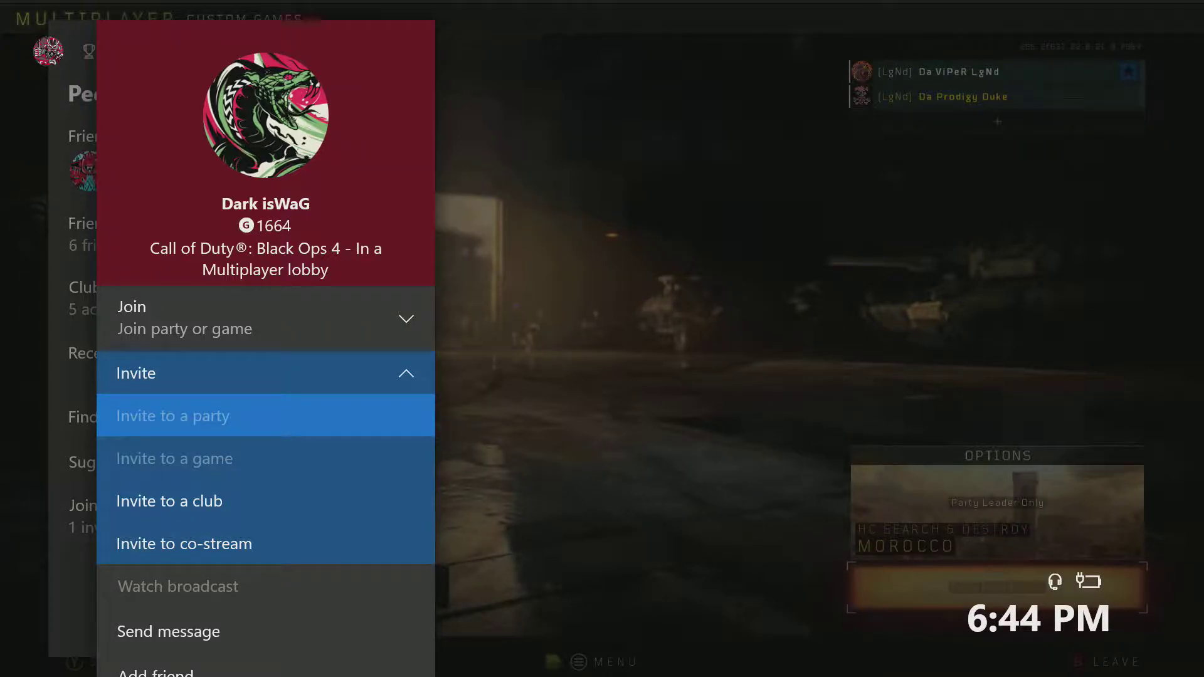
key("Escape")
key("Down")
key("Down")
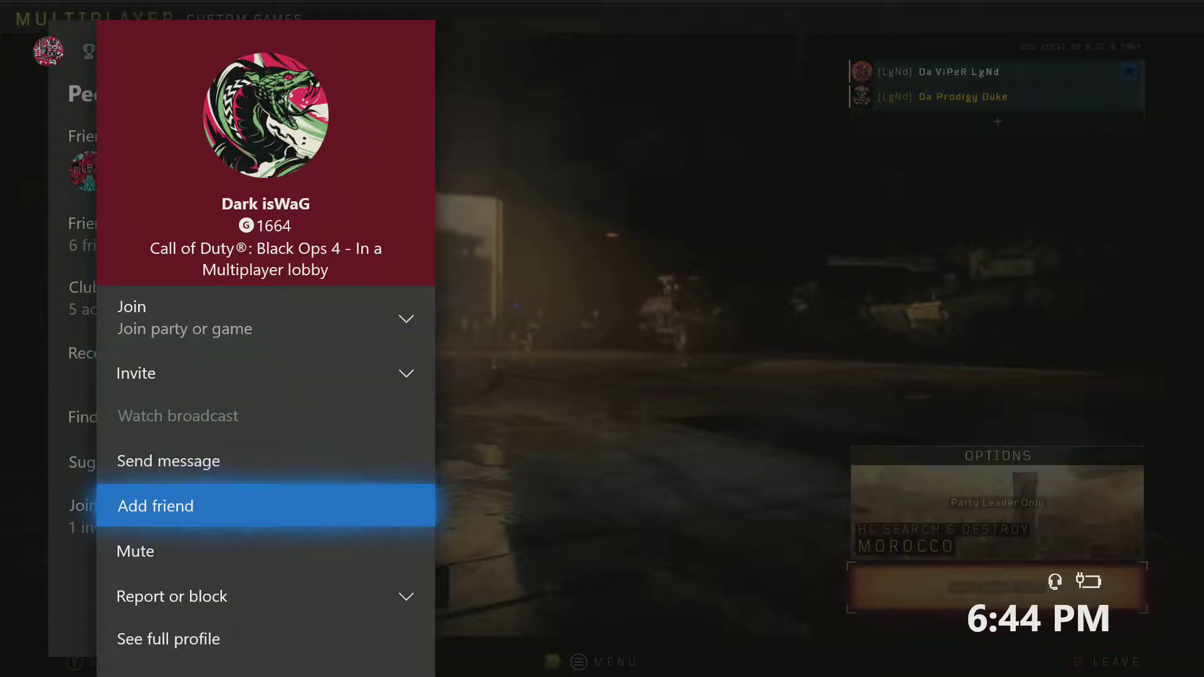
key("Up")
key("Return")
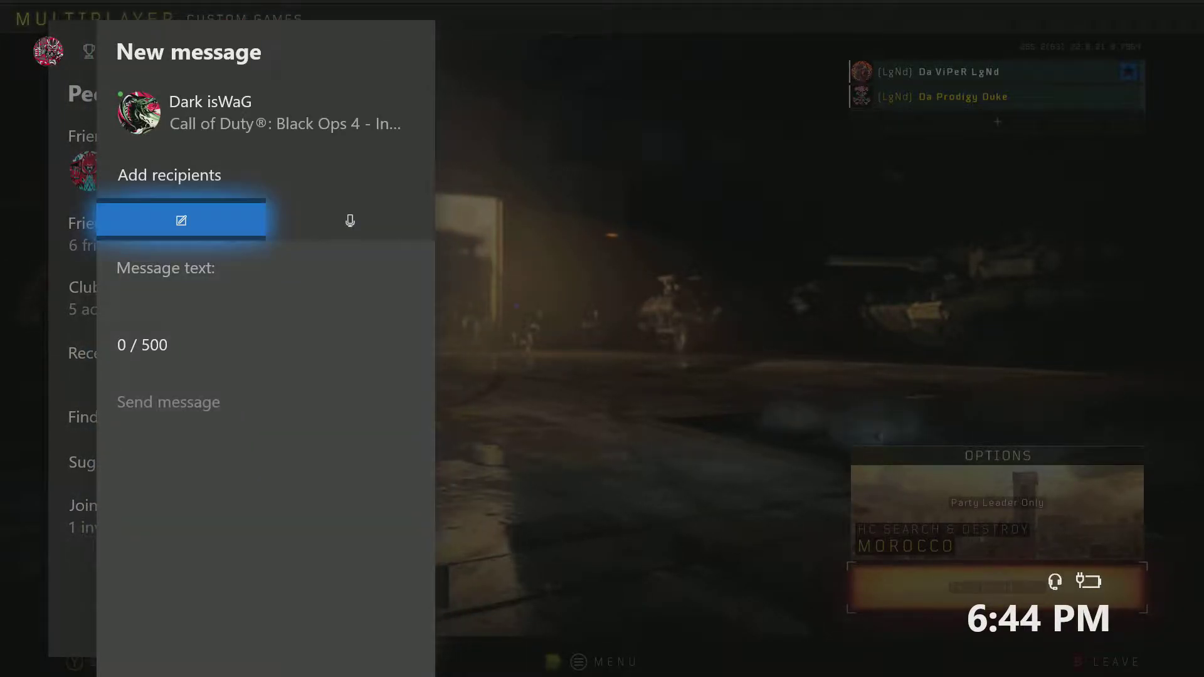
key("Return")
- Enter 'Wh' on the on-screen keyboard, then delete that false start
key("Left")
key("Left")
key("Left")
key("Left")
key("Return")
key("Down")
key("Right")
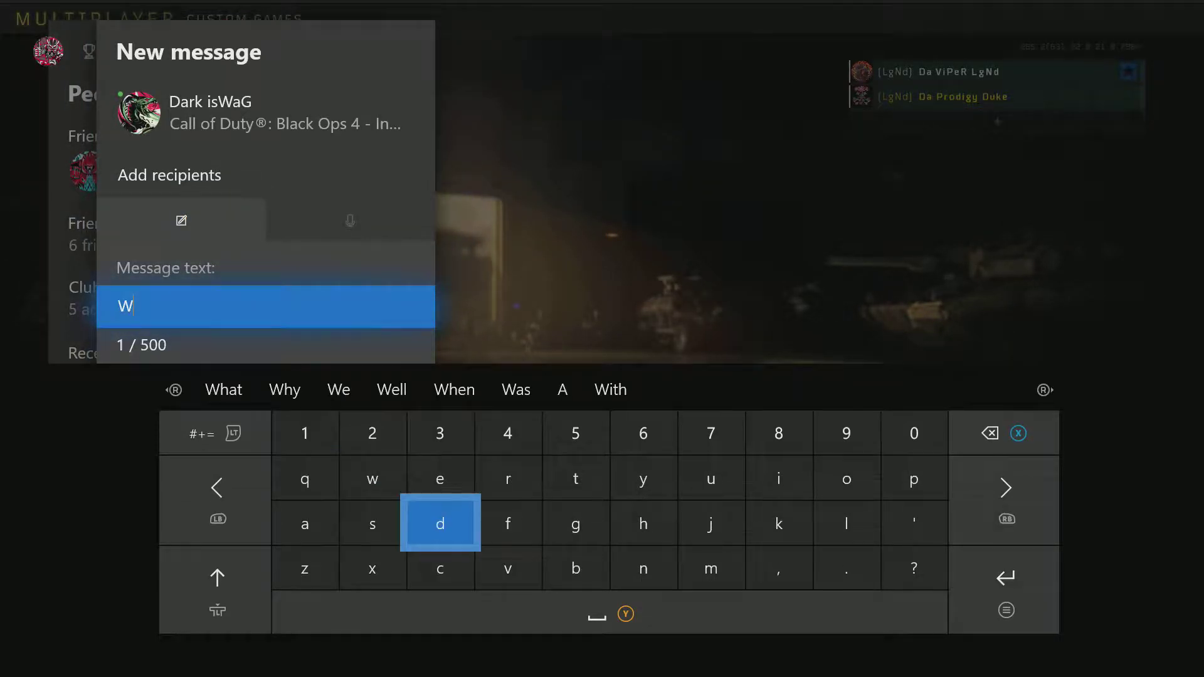
key("Right")
key("Right")
key("Right")
key("Return")
key("Left")
key("Left")
key("Left")
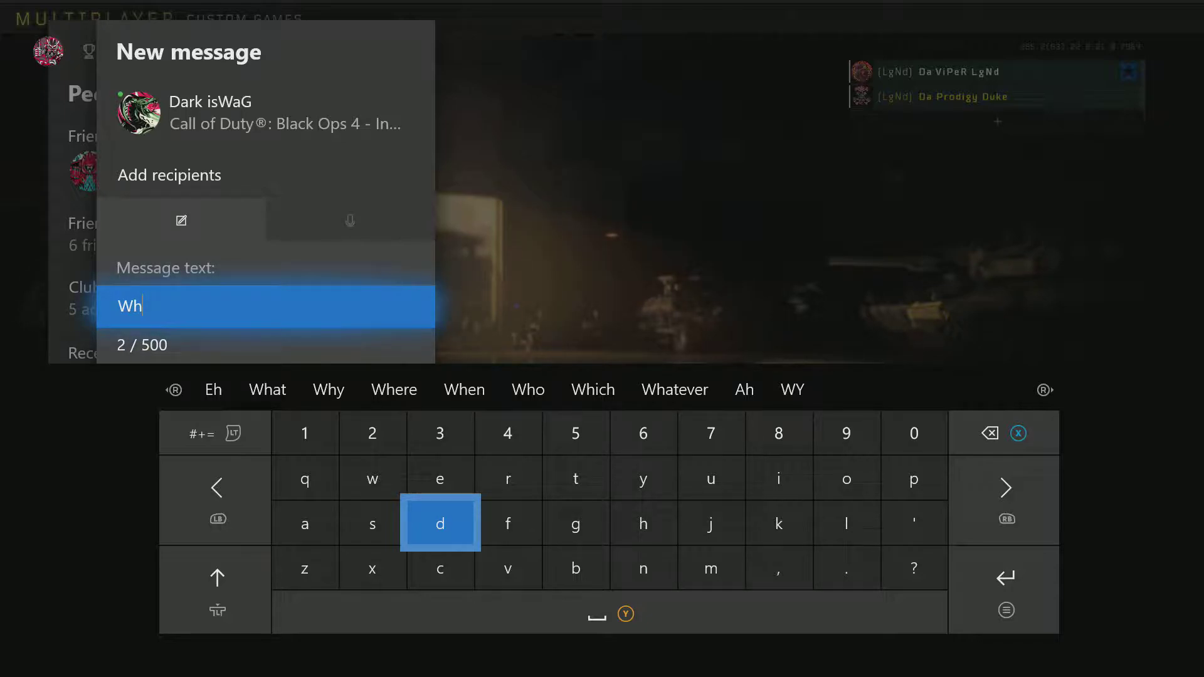
key("BackSpace")
key("BackSpace")
key("Right")
key("Right")
- Begin the message with 'Gonna ' on the on-screen keyboard
key("Return")
key("Right")
key("Right")
key("Right")
key("Up")
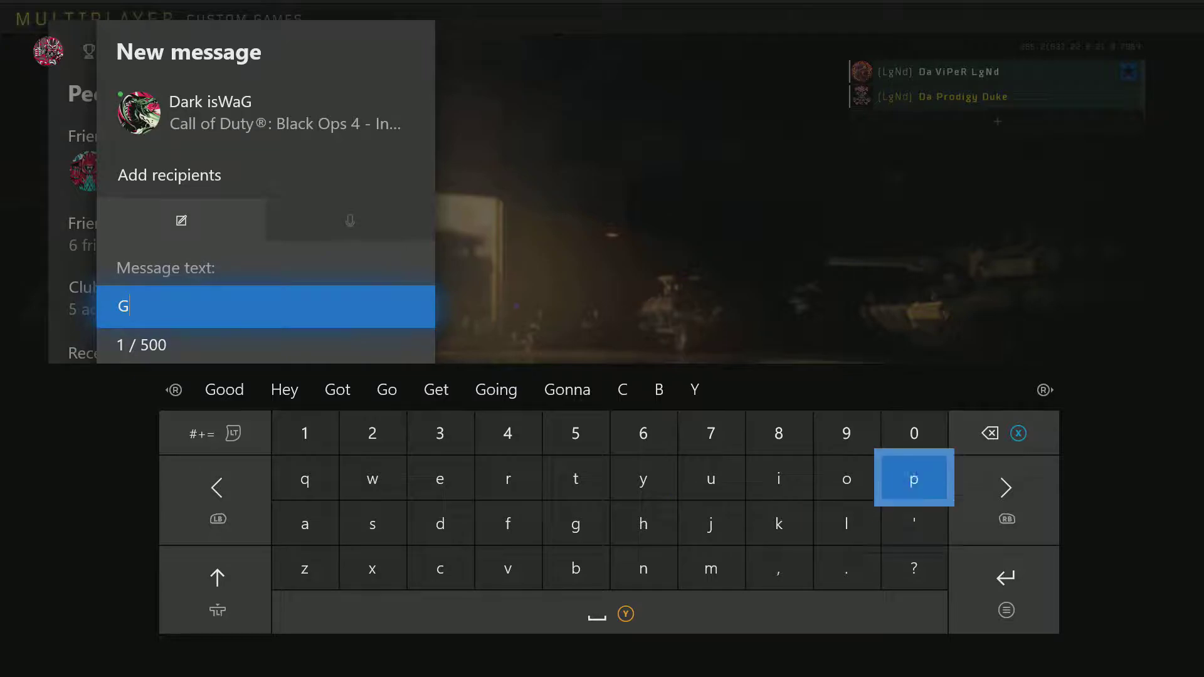
key("Left")
key("Return")
key("Down")
key("Down")
key("Left")
key("Left")
key("Left")
key("Left")
key("Right")
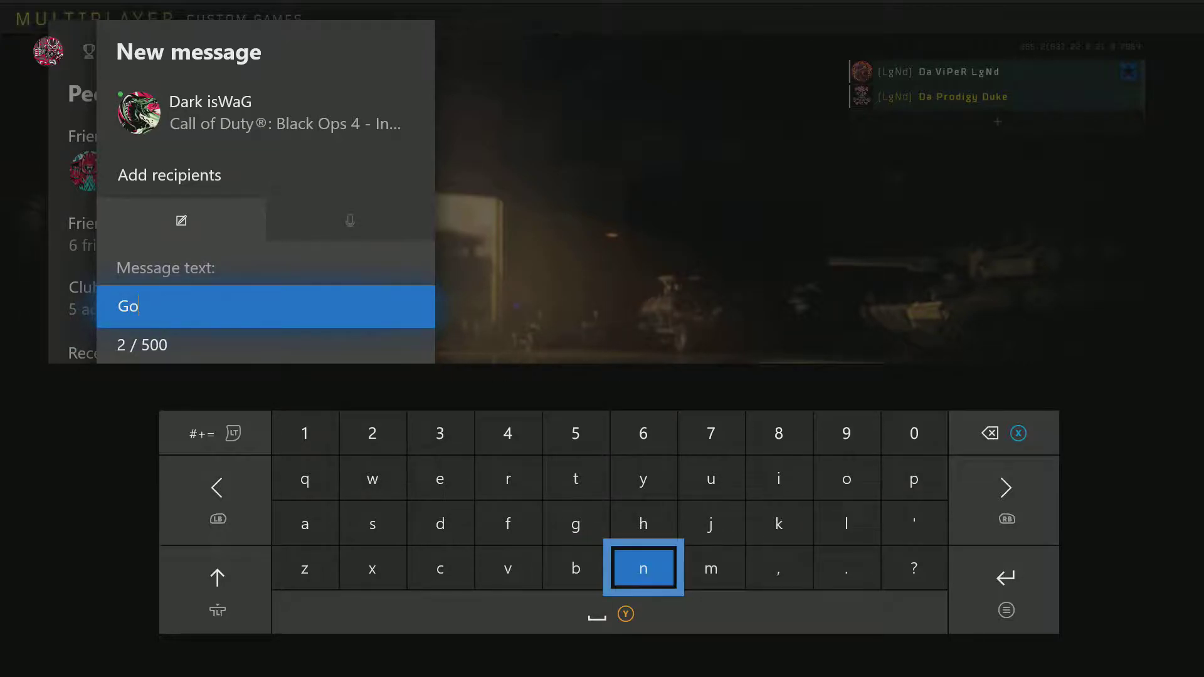
key("Return")
key("Left")
key("Right")
key("Return")
key("Left")
key("Left")
key("Left")
key("Left")
key("Left")
key("Up")
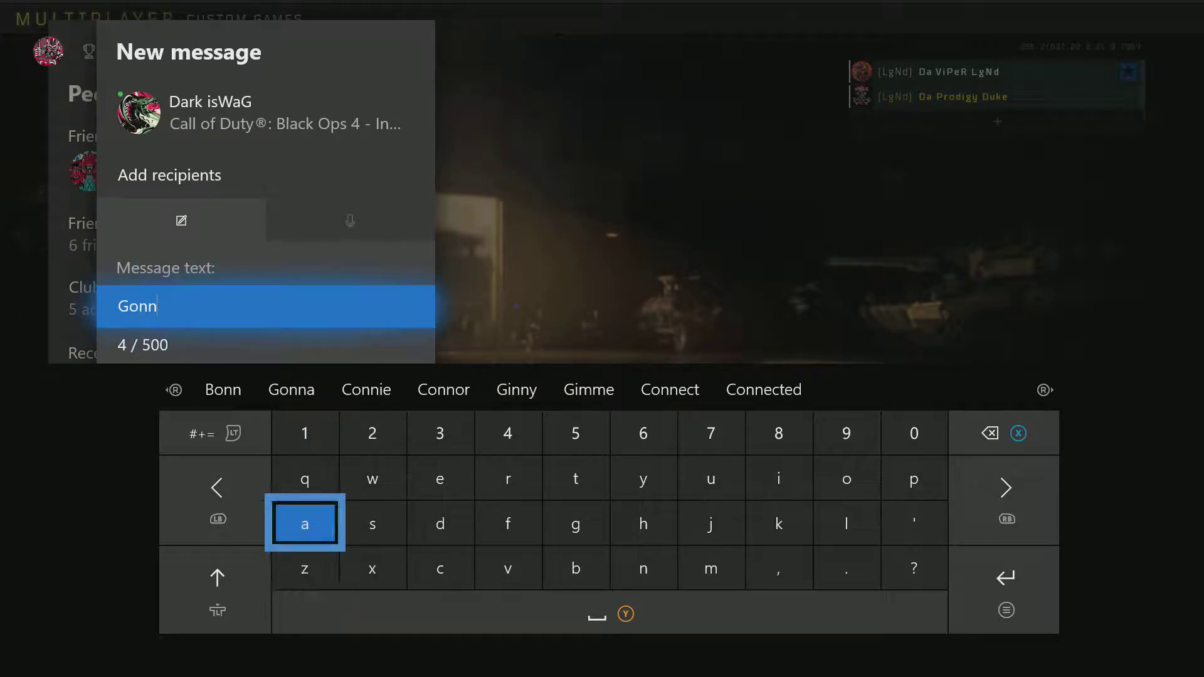
key("Return")
key("y")
- Add the word 'report' to the message
key("Right")
key("Right")
key("Up")
key("Return")
key("Left")
key("Return")
key("Right")
key("Right")
key("Right")
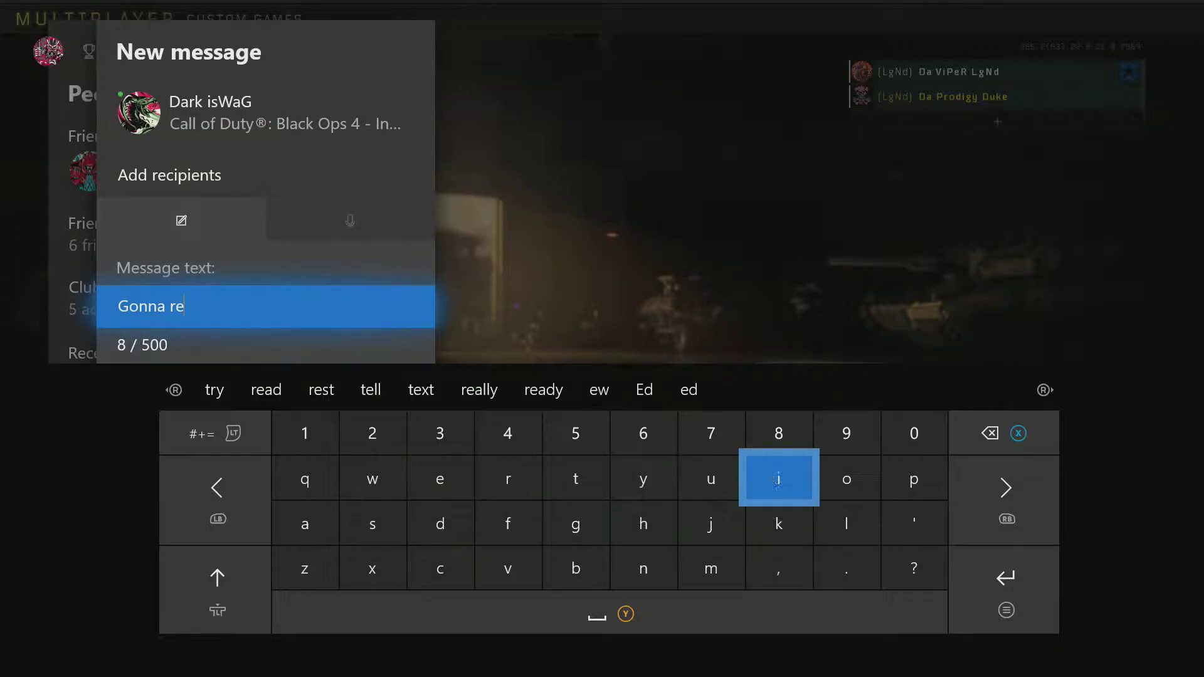
key("Right")
key("Right")
key("Return")
key("Left")
key("Return")
key("Left")
key("Left")
key("Left")
key("Left")
key("Left")
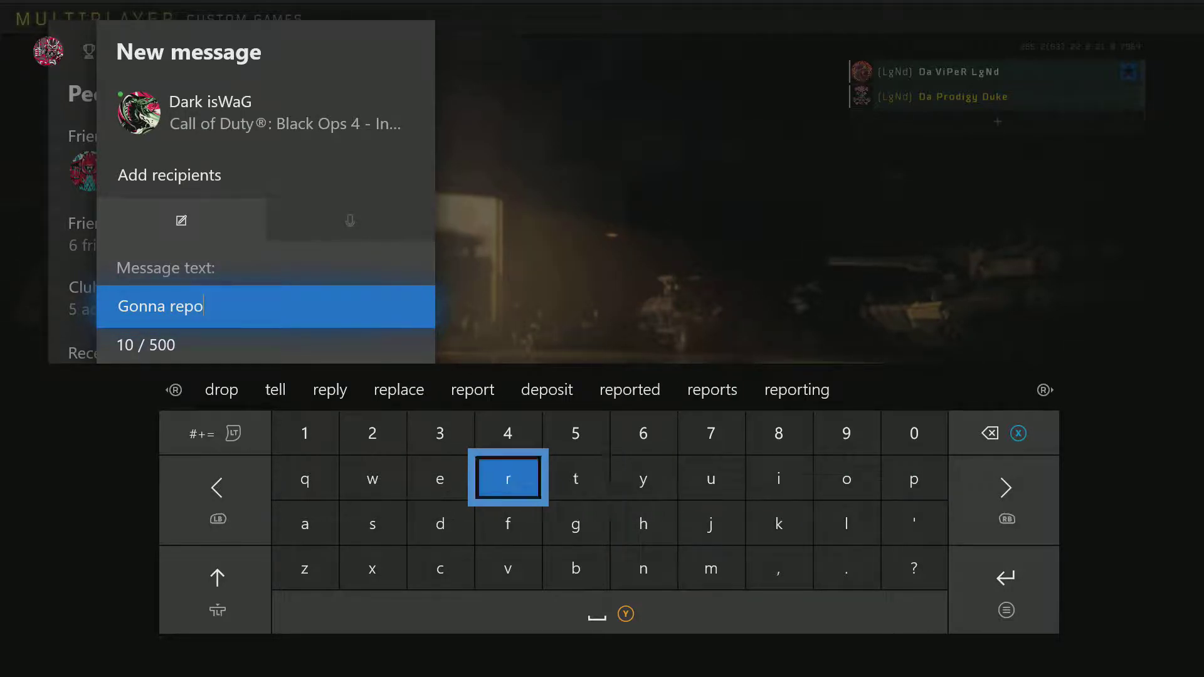
key("Return")
key("Right")
- Add ' you won? ' to the message
key("Return")
key("y")
key("Right")
key("Right")
key("Up")
key("Return")
key("Return")
key("Right")
key("Right")
key("Return")
key("Left")
key("Left")
key("Return")
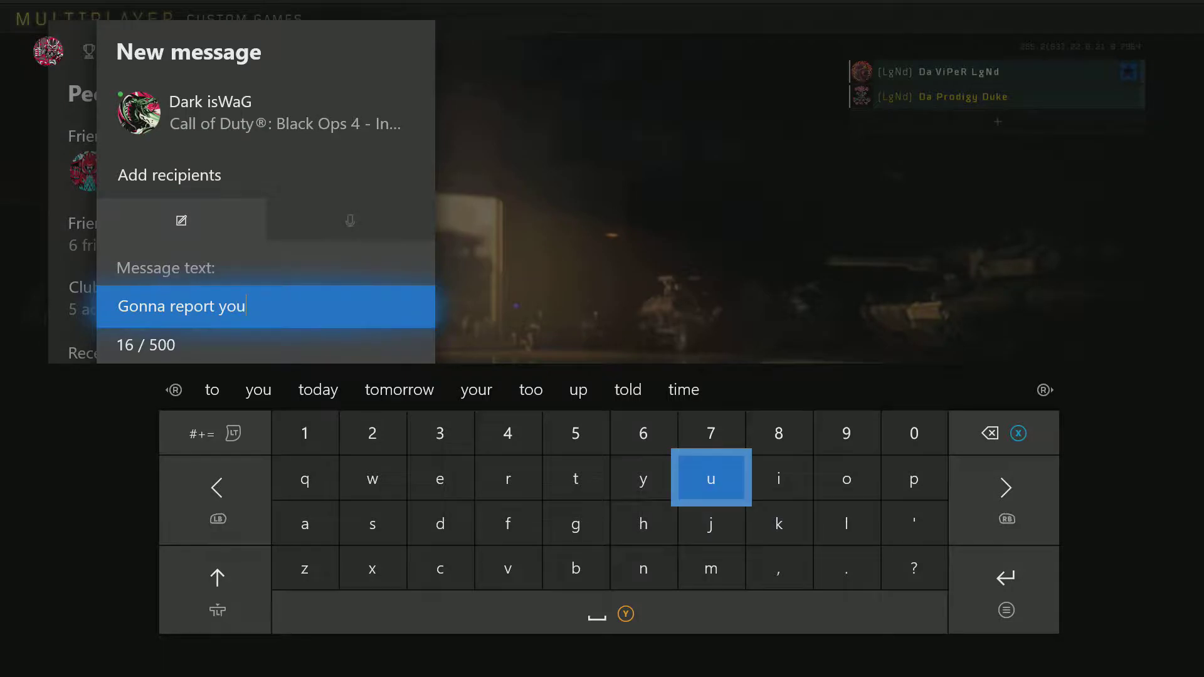
key("y")
key("Left")
key("Left")
key("Left")
key("Left")
key("Left")
key("Return")
key("Right")
key("Right")
key("Right")
key("Right")
key("Right")
key("Right")
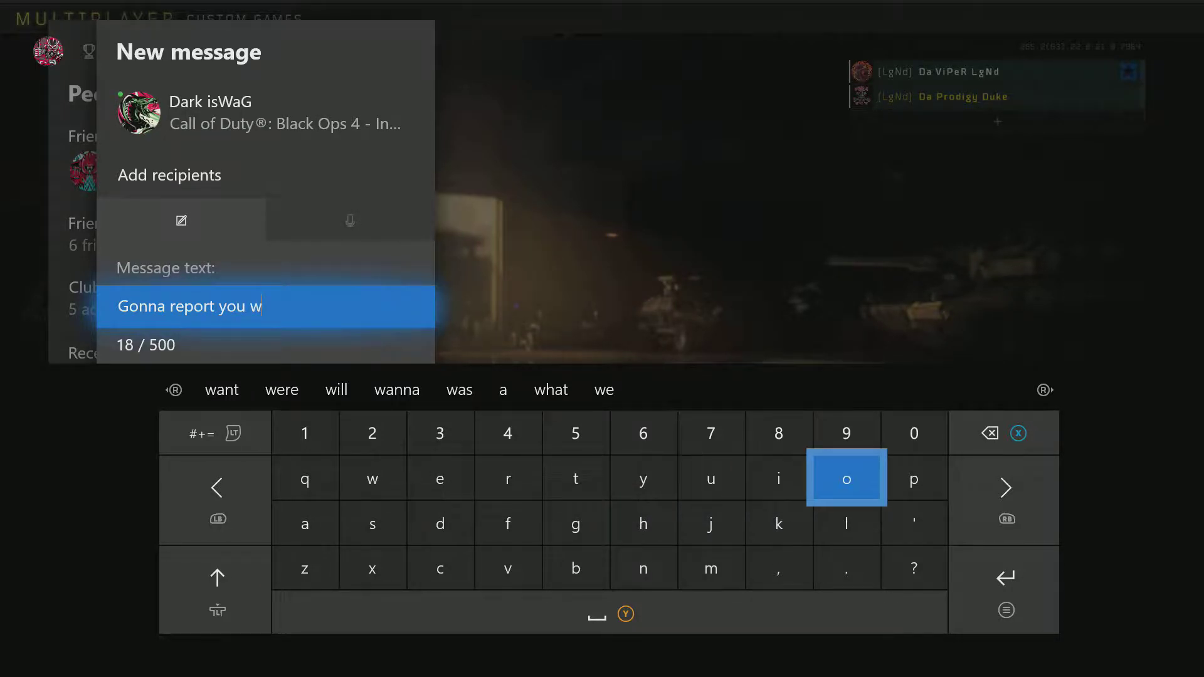
key("Return")
key("Left")
key("Left")
key("Left")
key("Down")
key("Down")
key("Return")
key("Right")
key("Right")
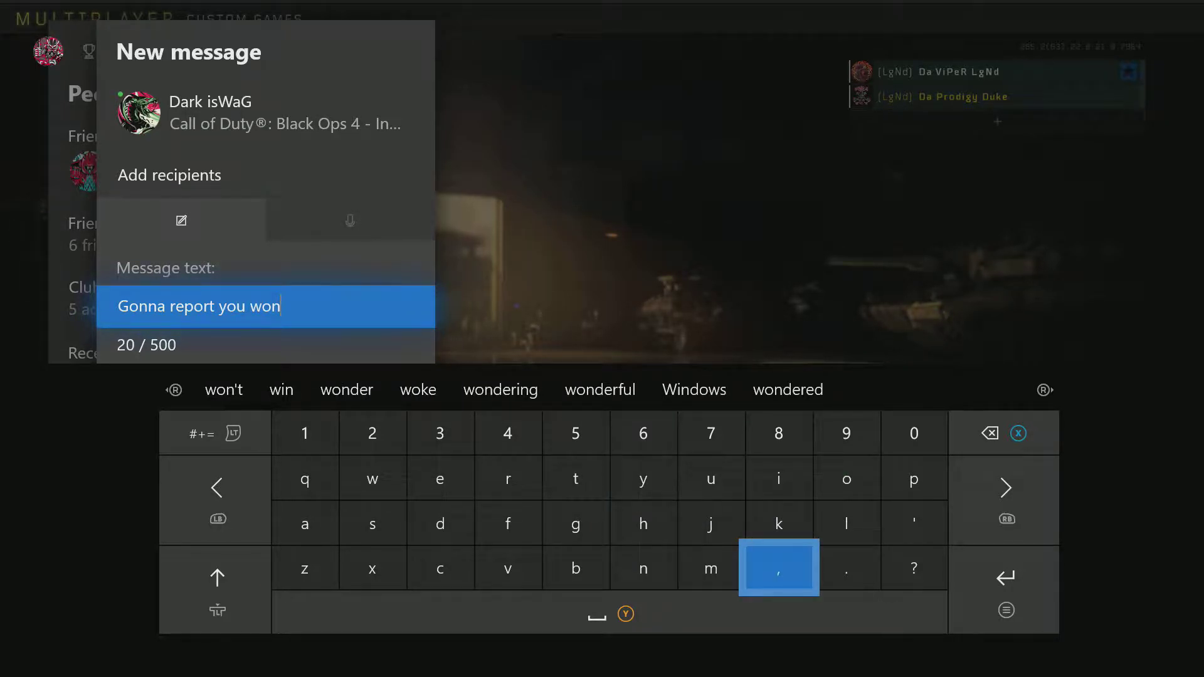
key("Right")
key("Right")
- Finish the message with 'Lol funny' and leave the keyboard, ready to send
key("Return")
key("Left")
key("Down")
key("y")
key("Up")
key("Return")
key("Up")
key("Return")
key("Down")
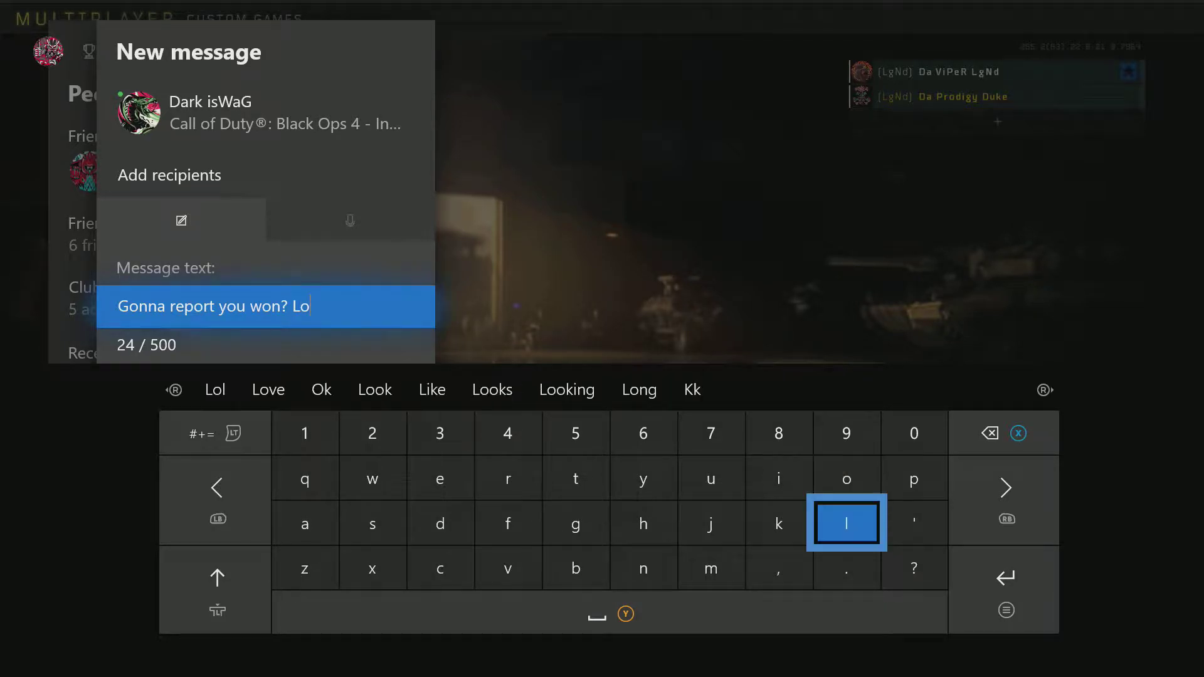
key("Return")
key("Left")
key("Left")
key("Left")
key("Left")
key("y")
key("Left")
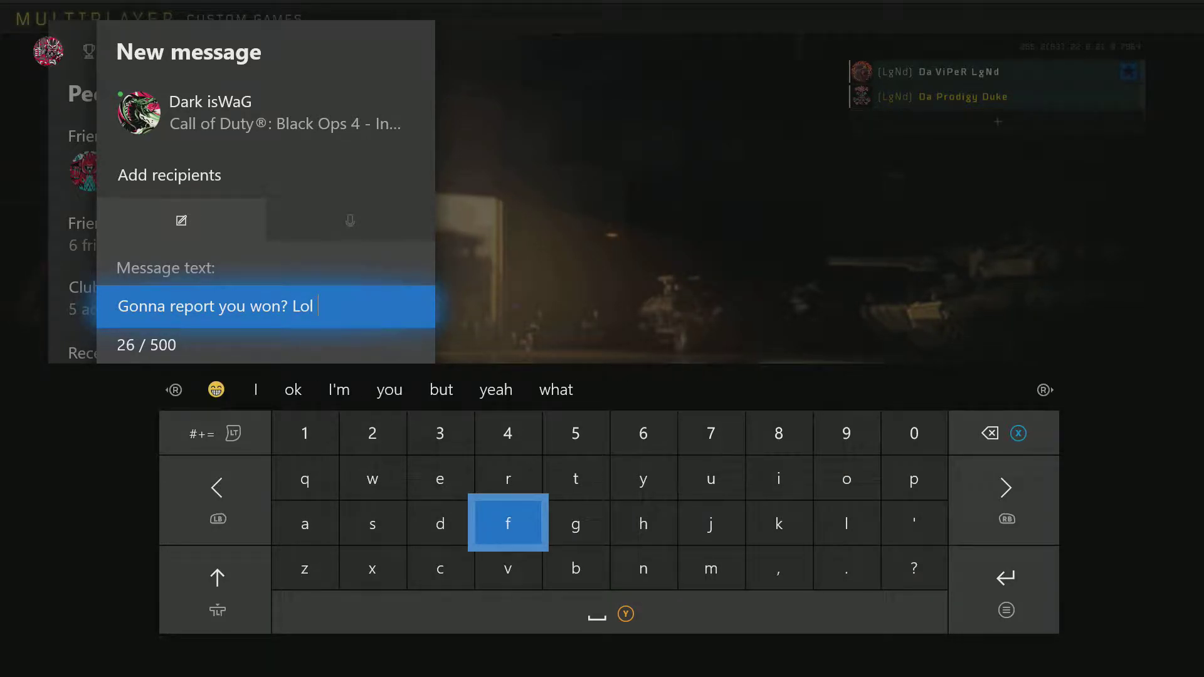
key("Return")
key("Right")
key("Right")
key("Up")
key("Right")
key("Return")
key("Down")
key("Down")
key("Left")
key("Return")
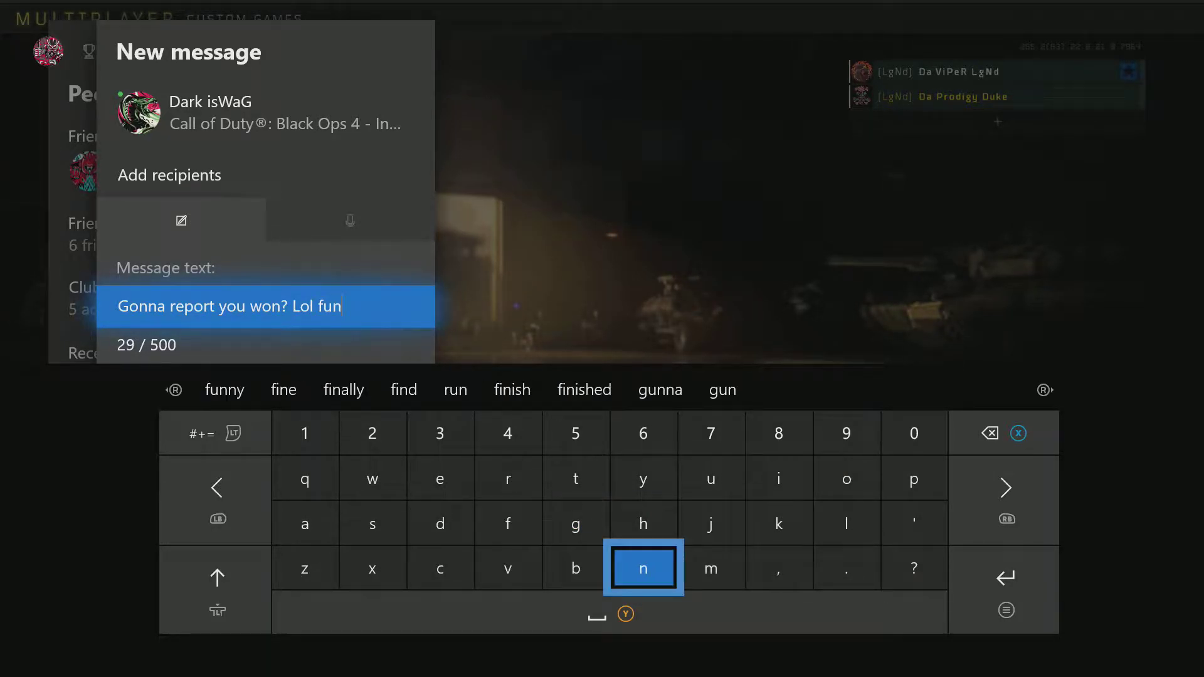
key("Return")
key("Up")
key("Up")
key("Return")
key("Escape")
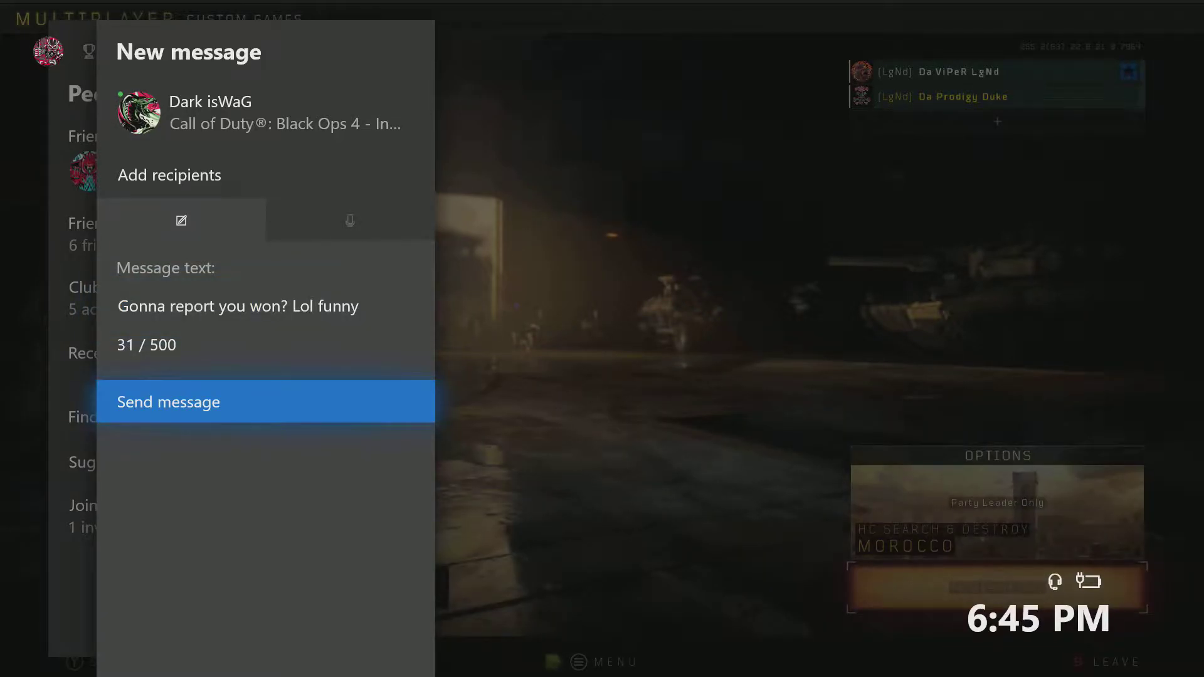
key("Return")
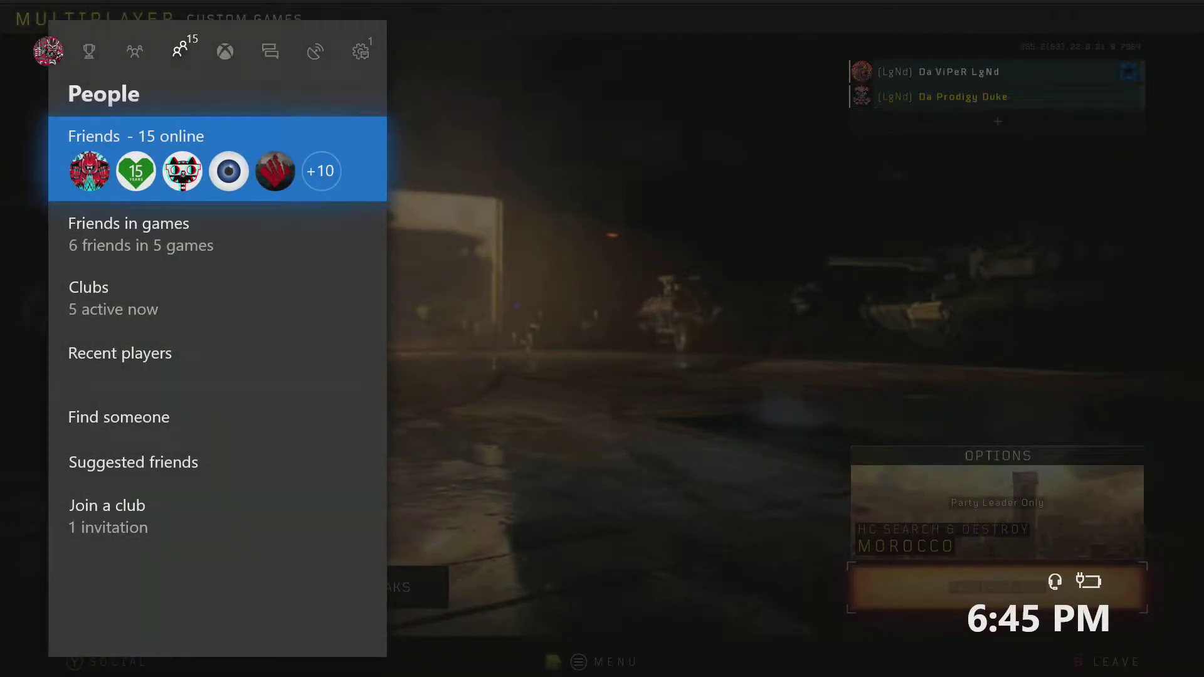
key("Down")
key("Down")
key("Down")
key("Down")
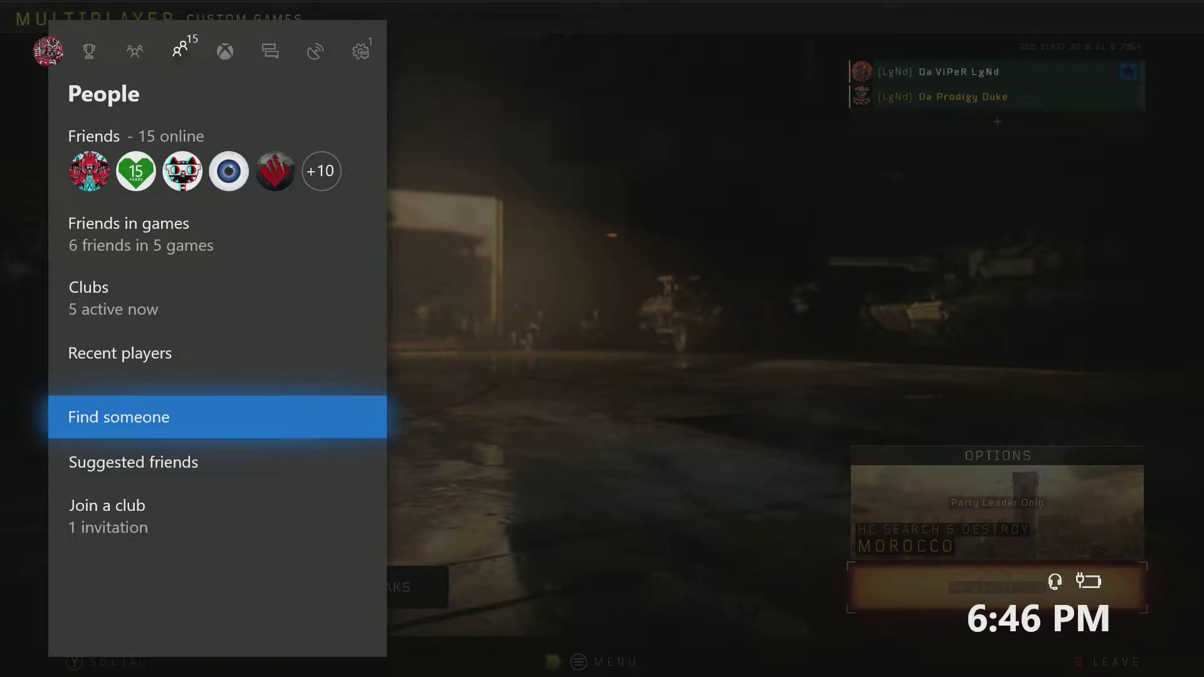
- Open Find someone to search for a player by gamertag
key("Down")
key("Up")
key("Return")
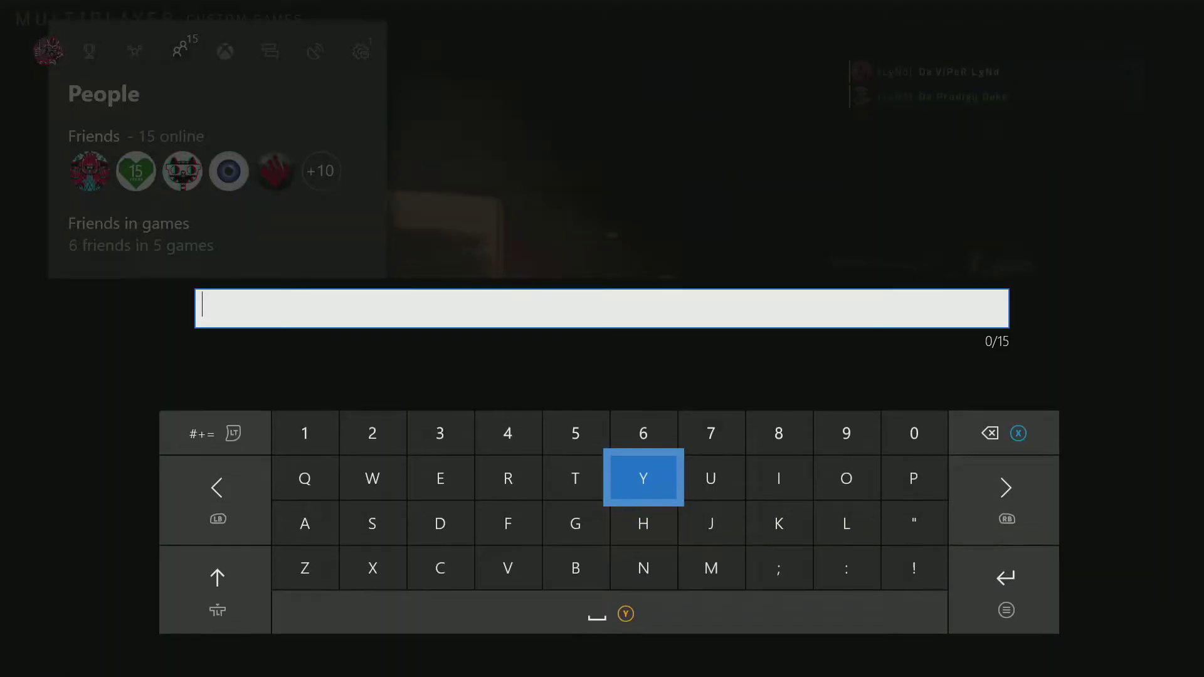
key("Down")
key("Down")
- Enter the start of the gamertag, 'x Pres', in the search field
key("Left")
key("Left")
key("Left")
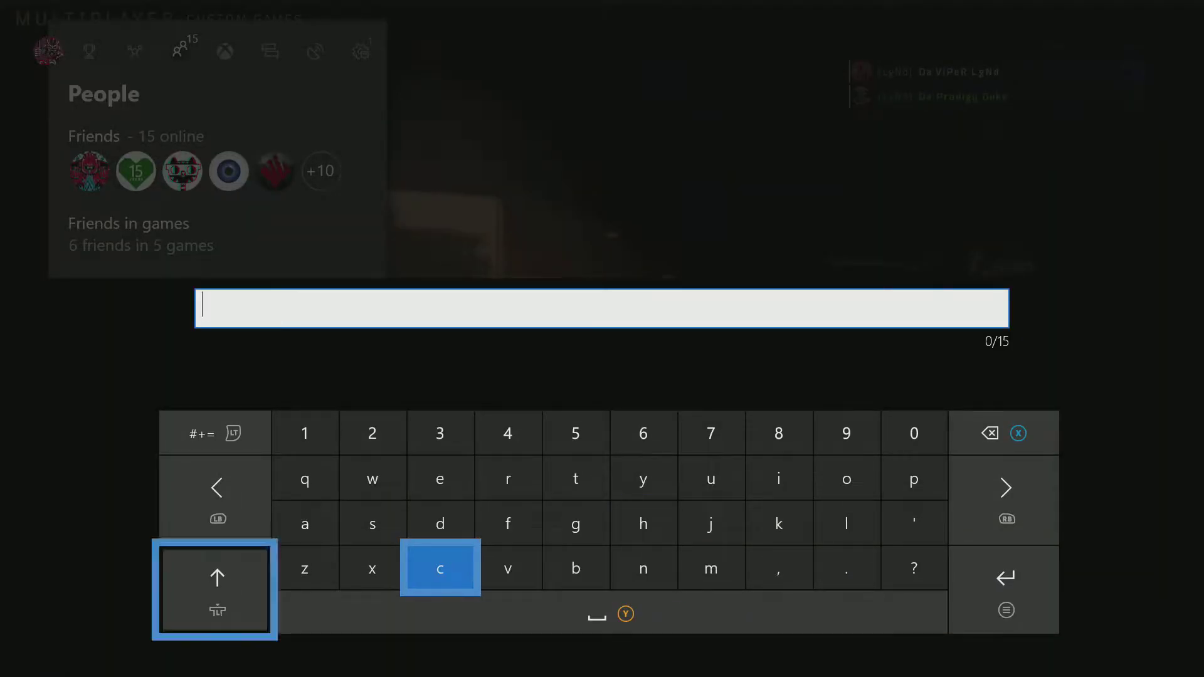
key("Return")
key("space")
key("Right")
key("Right")
key("Right")
key("shift")
key("Up")
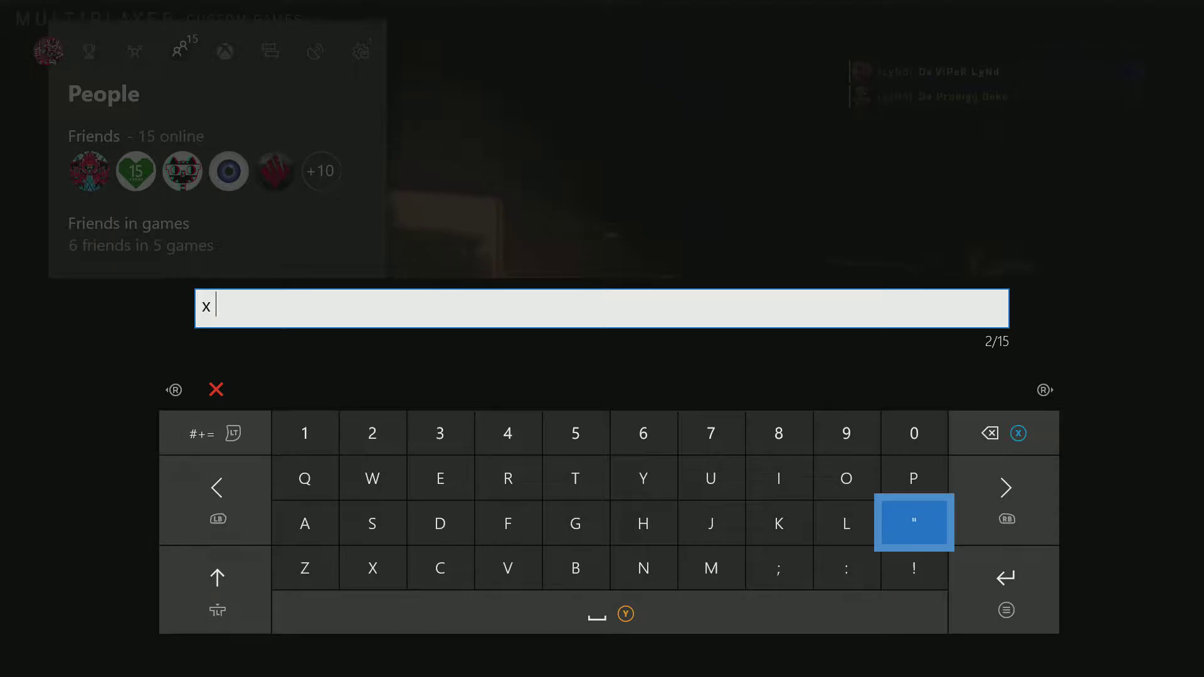
key("Up")
key("Return")
key("Left")
key("Left")
key("Left")
key("Left")
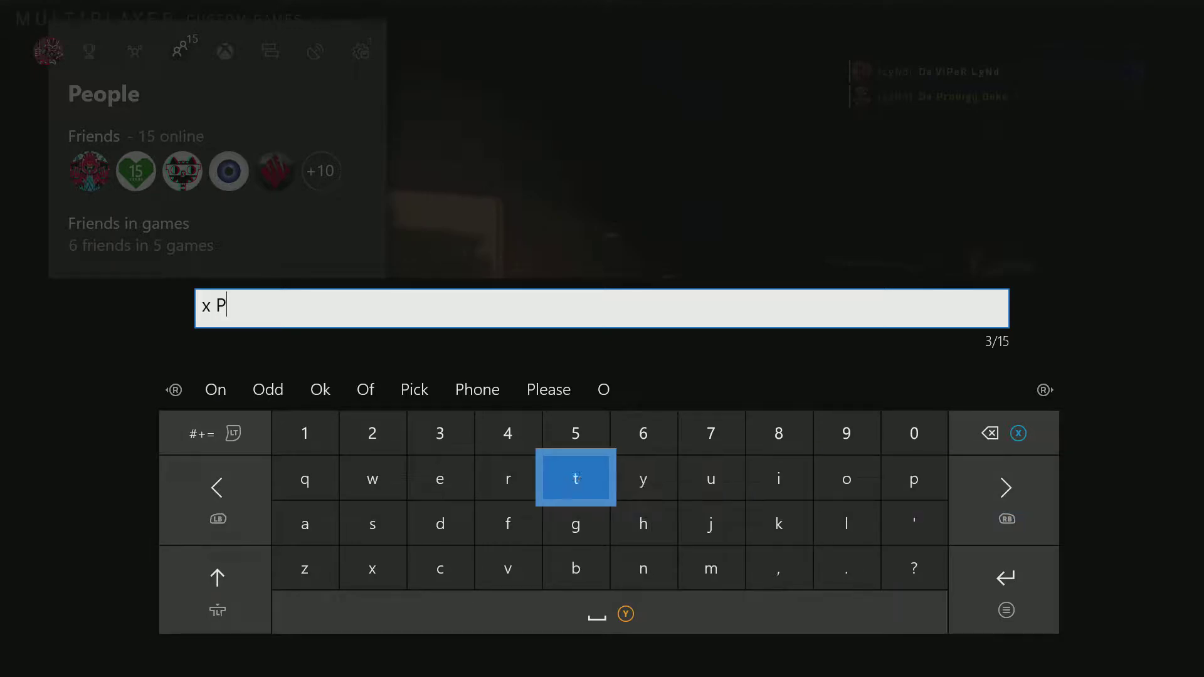
key("Left")
key("Return")
key("Left")
key("Return")
key("Left")
key("Down")
key("Return")
key("Right")
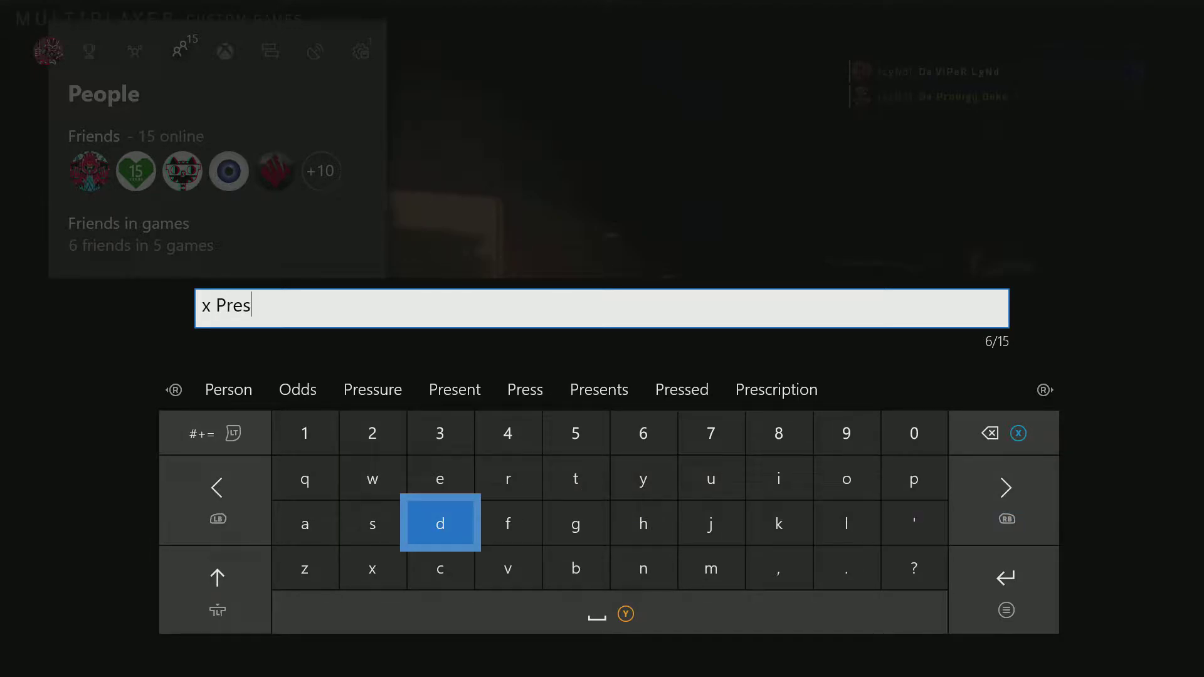
key("Right")
key("Right")
key("Up")
key("Return")
key("Right")
key("Right")
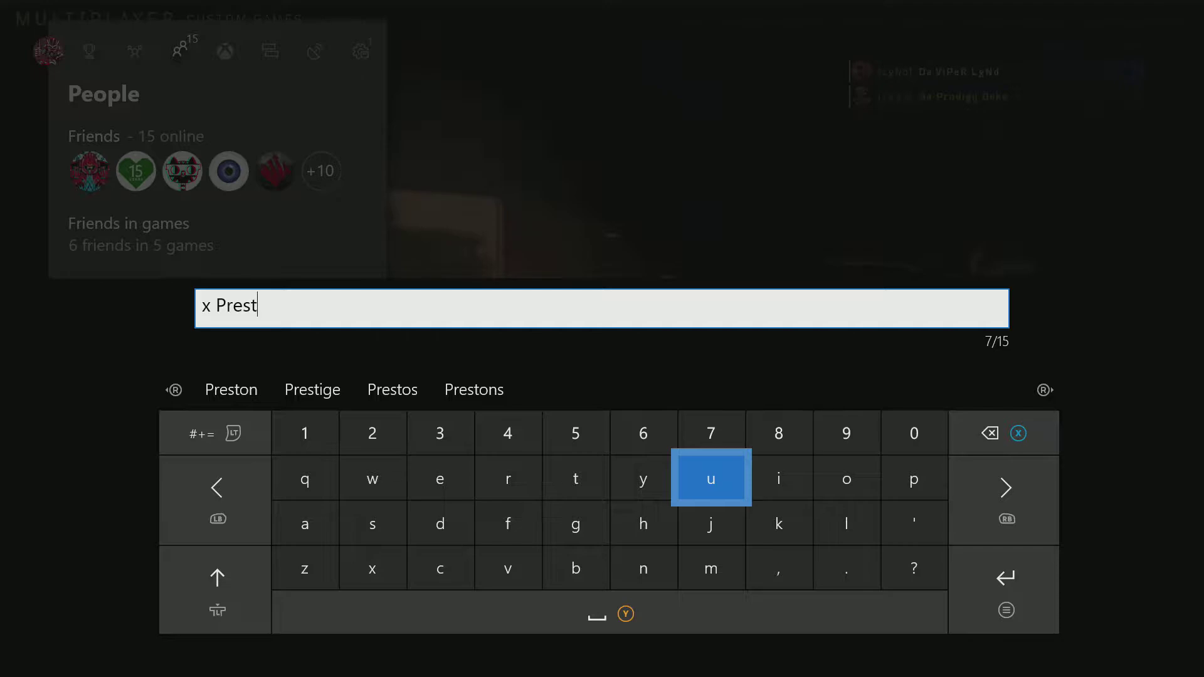
key("Left")
key("Left")
key("Left")
key("Left")
key("Down")
key("Return")
key("Right")
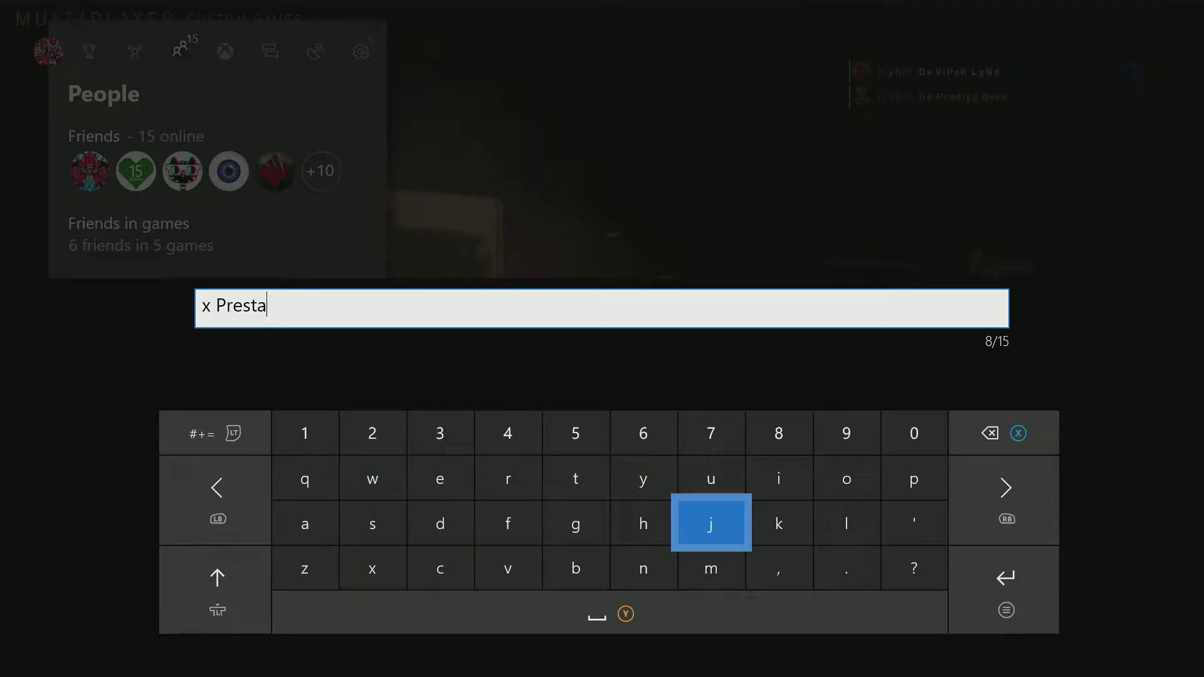
type("in")
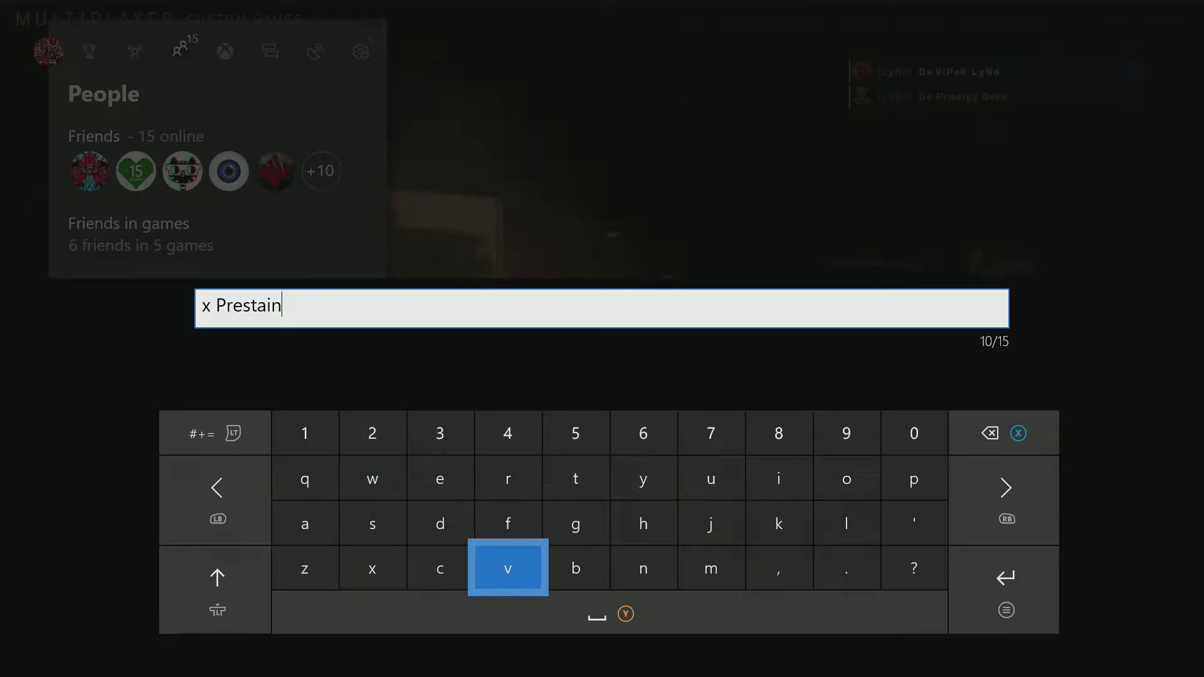
type("s")
key("Return")
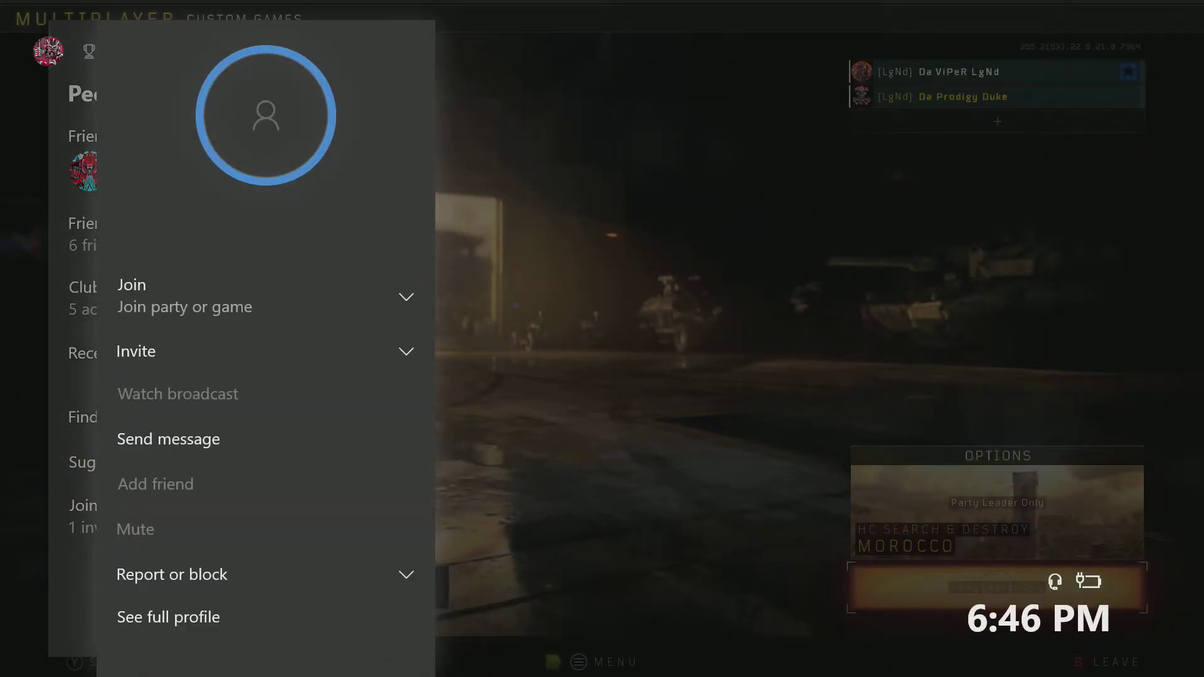
key("Down")
key("Return")
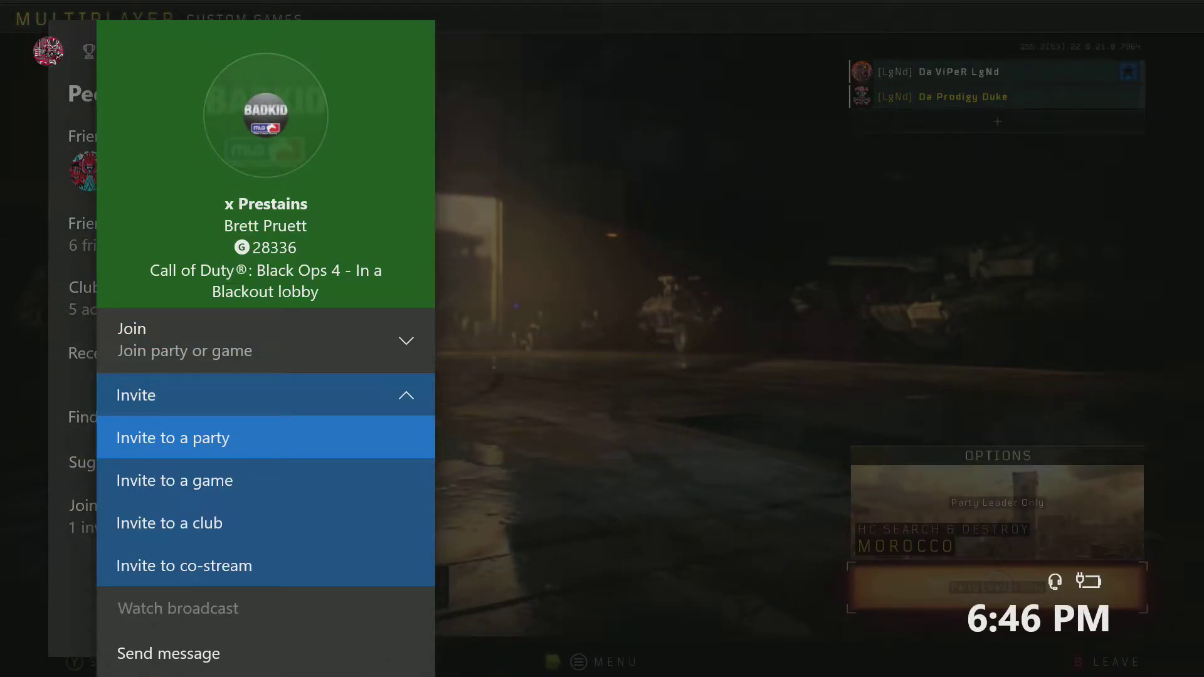
key("Return")
key("Down")
key("Return")
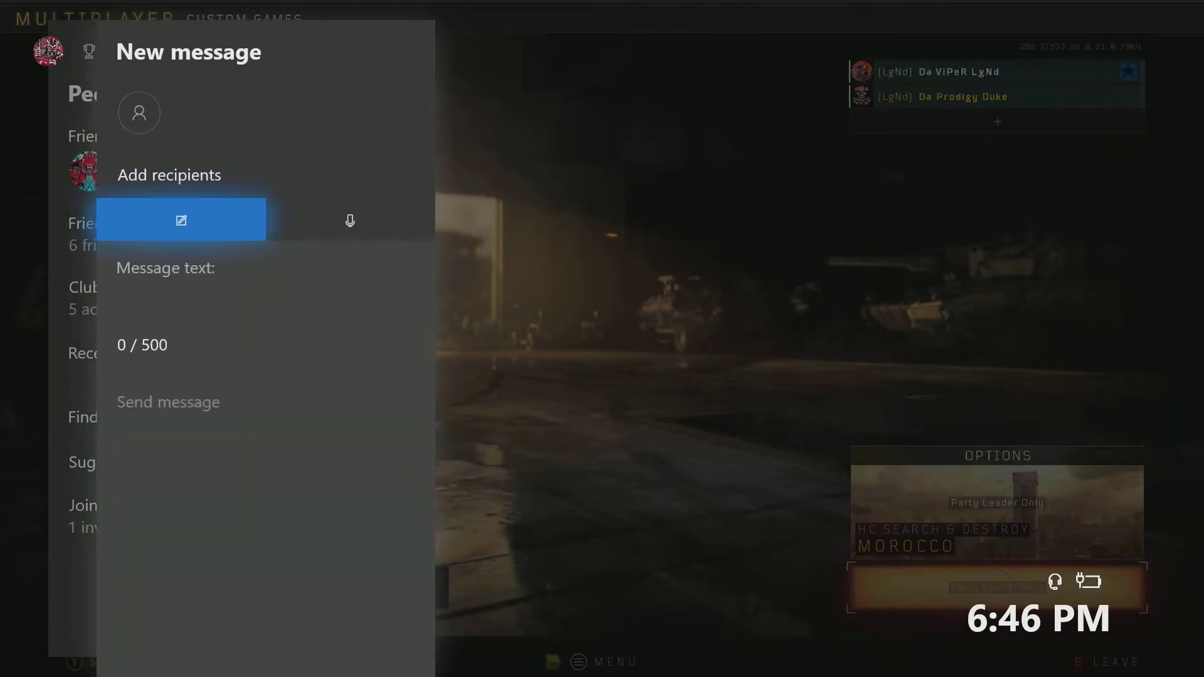
- Type 'Yo quick ' to x Prestains on the on-screen keyboard
key("Return")
key("Return")
type("Y")
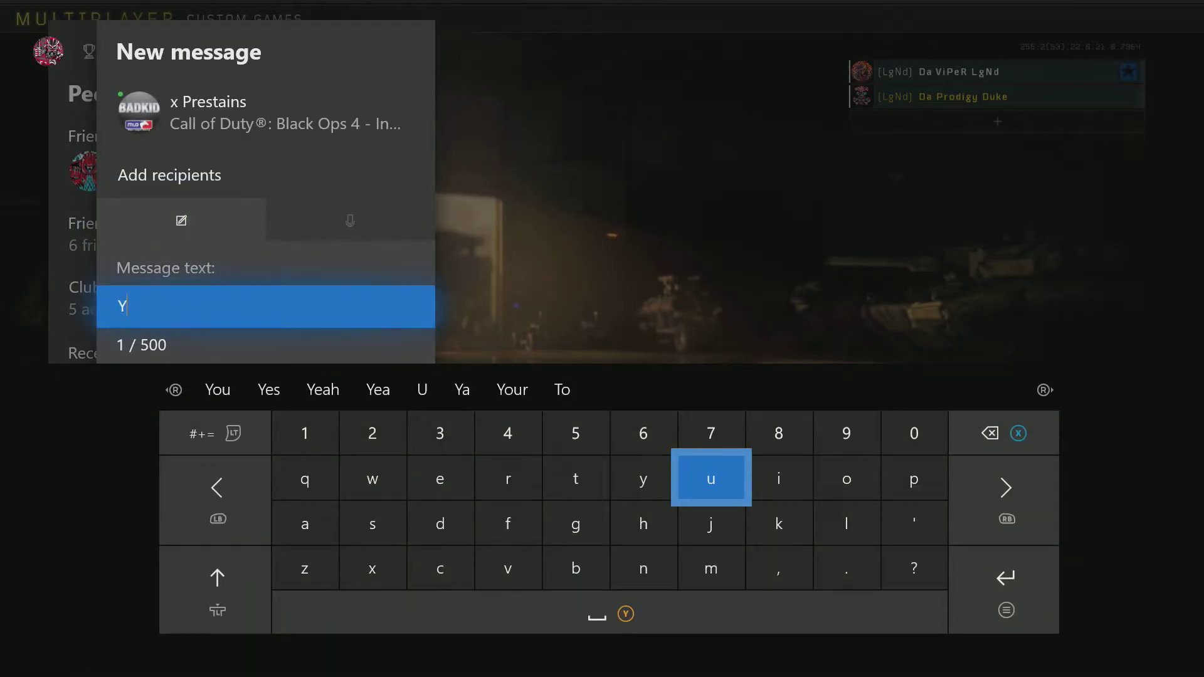
key("Right")
key("Right")
key("Right")
key("Return")
key("space")
key("Left")
key("Left")
key("Left")
key("Left")
key("Left")
key("Left")
key("Down")
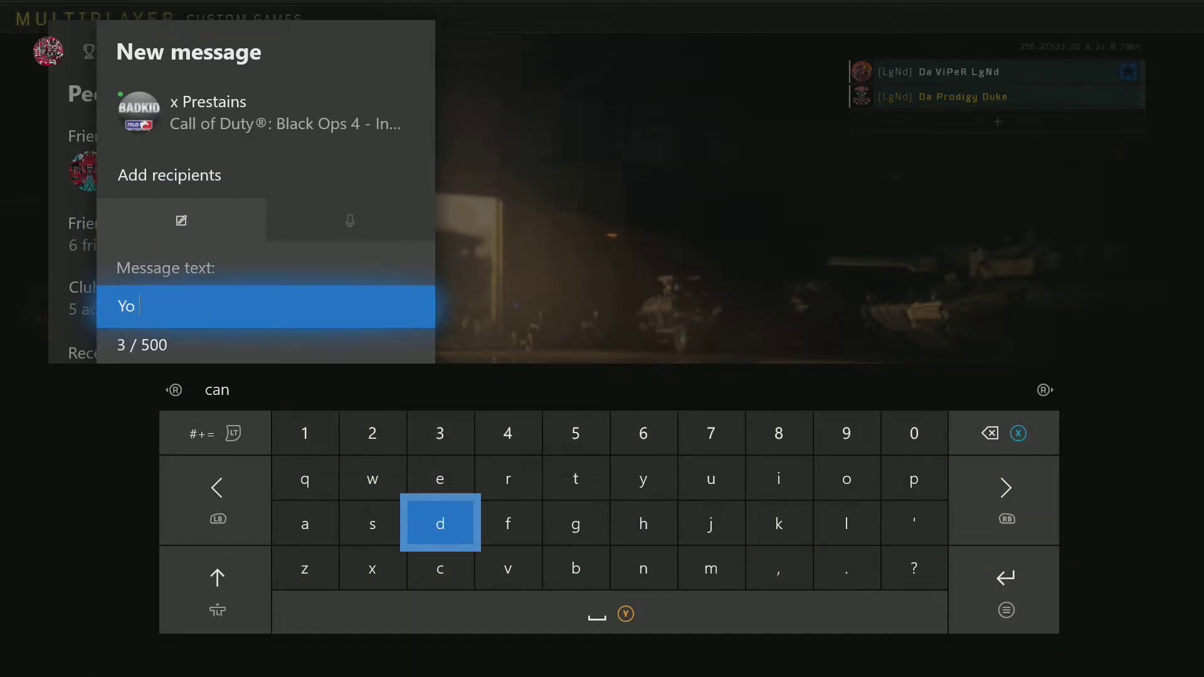
key("Right")
key("Right")
key("Left")
key("Left")
key("Left")
key("Left")
key("Up")
key("Return")
key("Right")
key("Right")
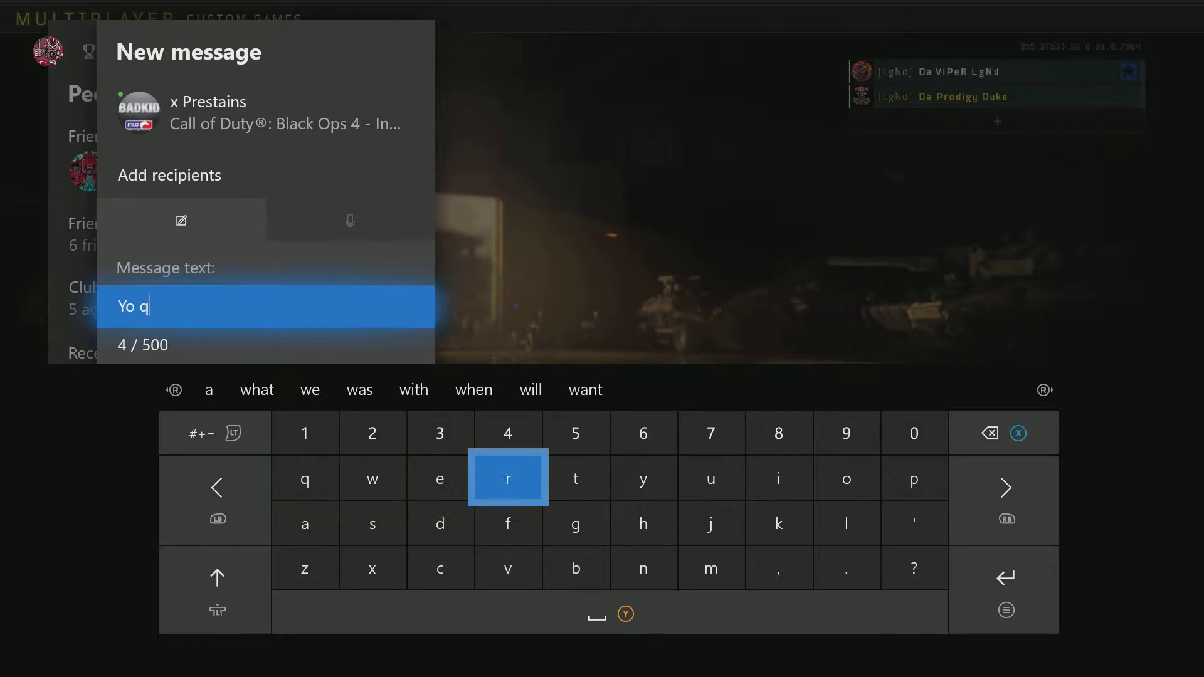
key("Right")
key("Right")
key("Right")
key("Return")
key("Right")
key("Return")
key("Left")
key("Left")
key("Left")
key("Left")
key("Down")
key("Down")
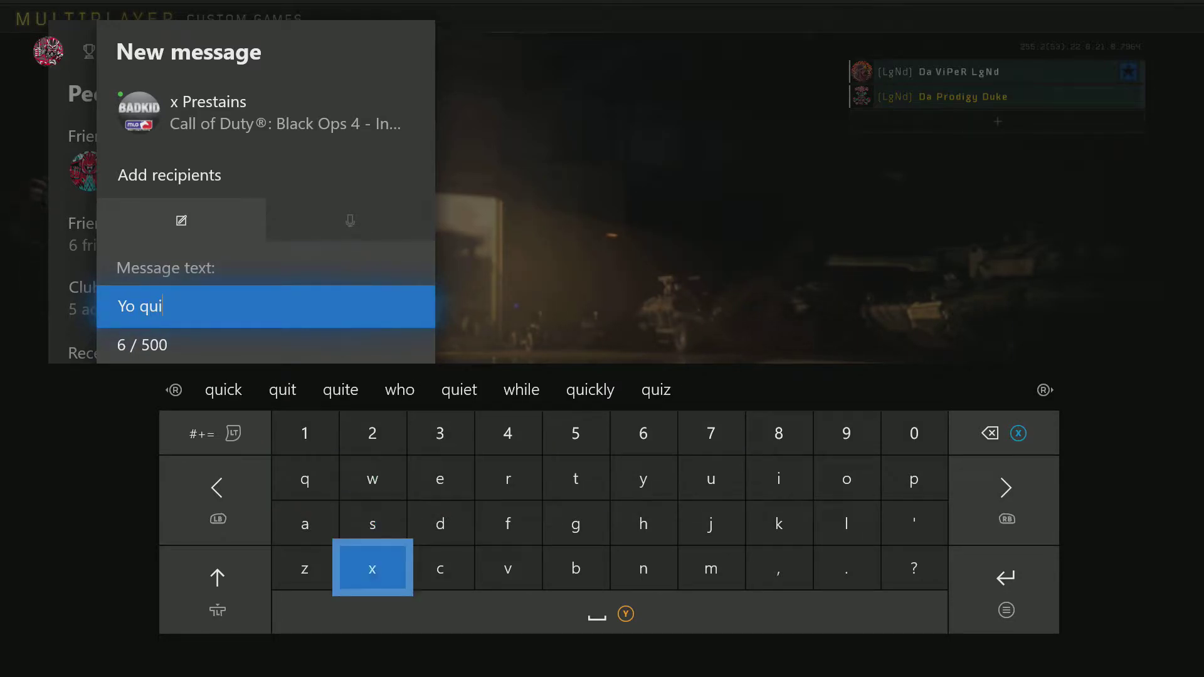
key("Right")
key("Return")
key("Right")
key("Right")
key("Right")
key("Right")
key("Up")
key("Right")
key("Return")
- Add 'qui' to make 'Yo quick qui', then close the on-screen keyboard
key("Down")
key("Down")
key("Return")
key("Up")
key("Up")
key("Left")
key("Left")
key("Left")
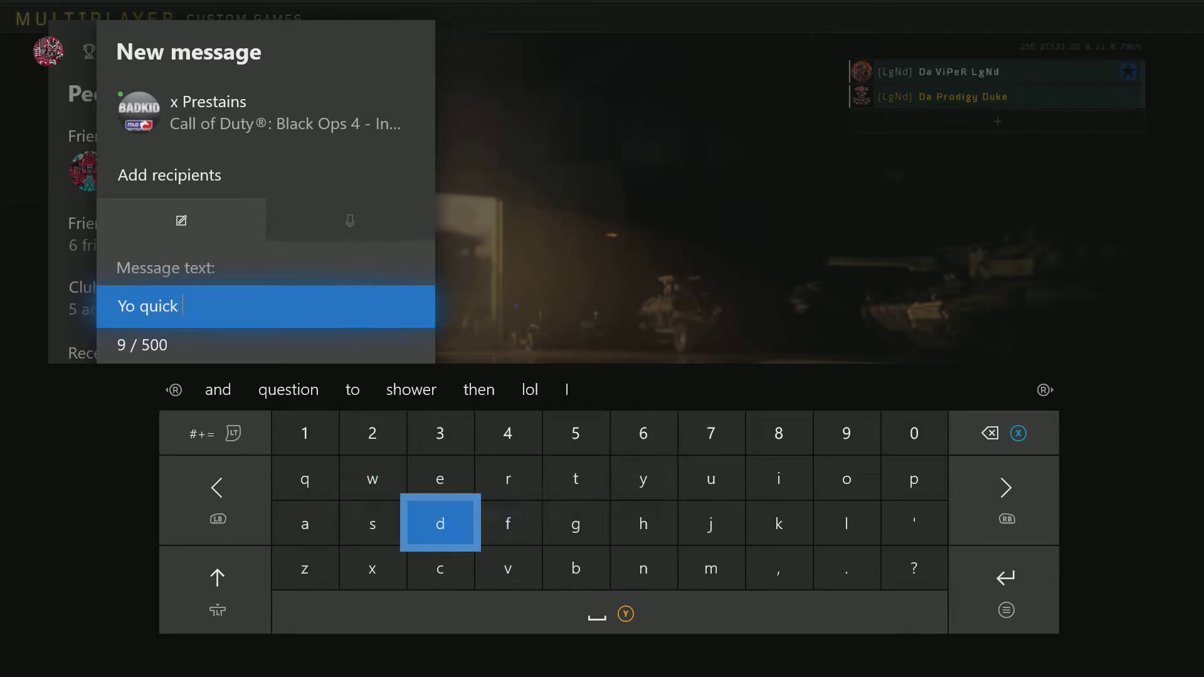
key("Left")
key("Left")
key("Up")
key("Return")
key("Right")
key("Right")
key("Right")
key("Right")
key("Right")
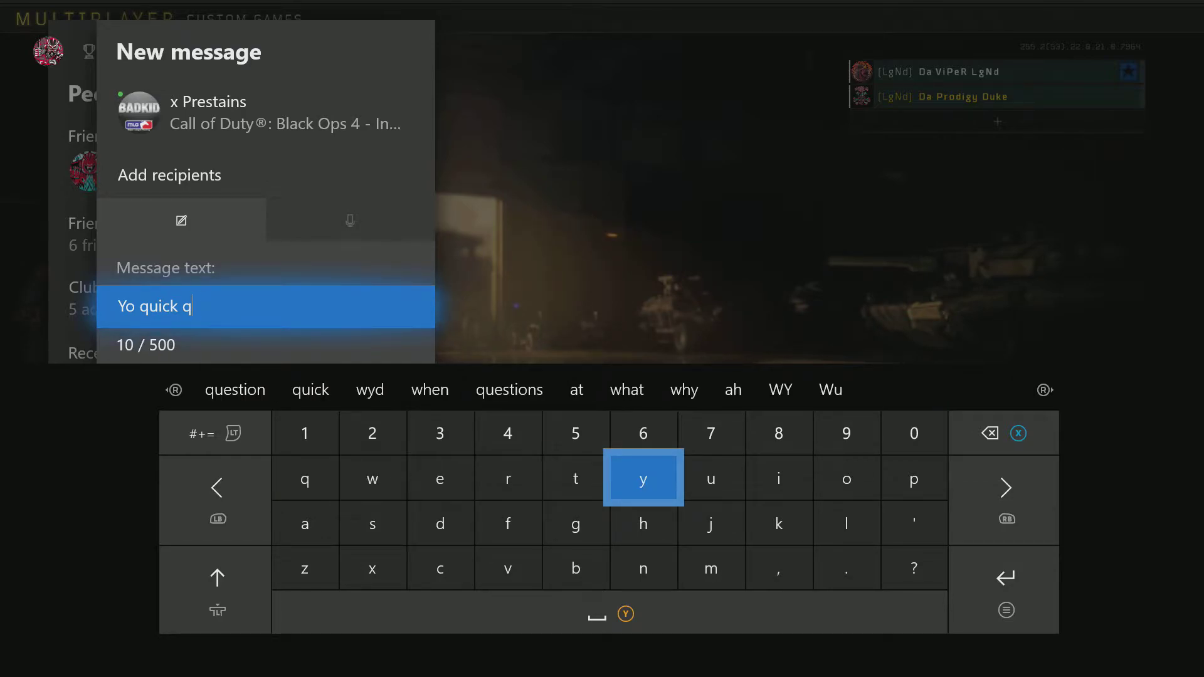
key("Right")
key("Return")
key("Left")
key("Left")
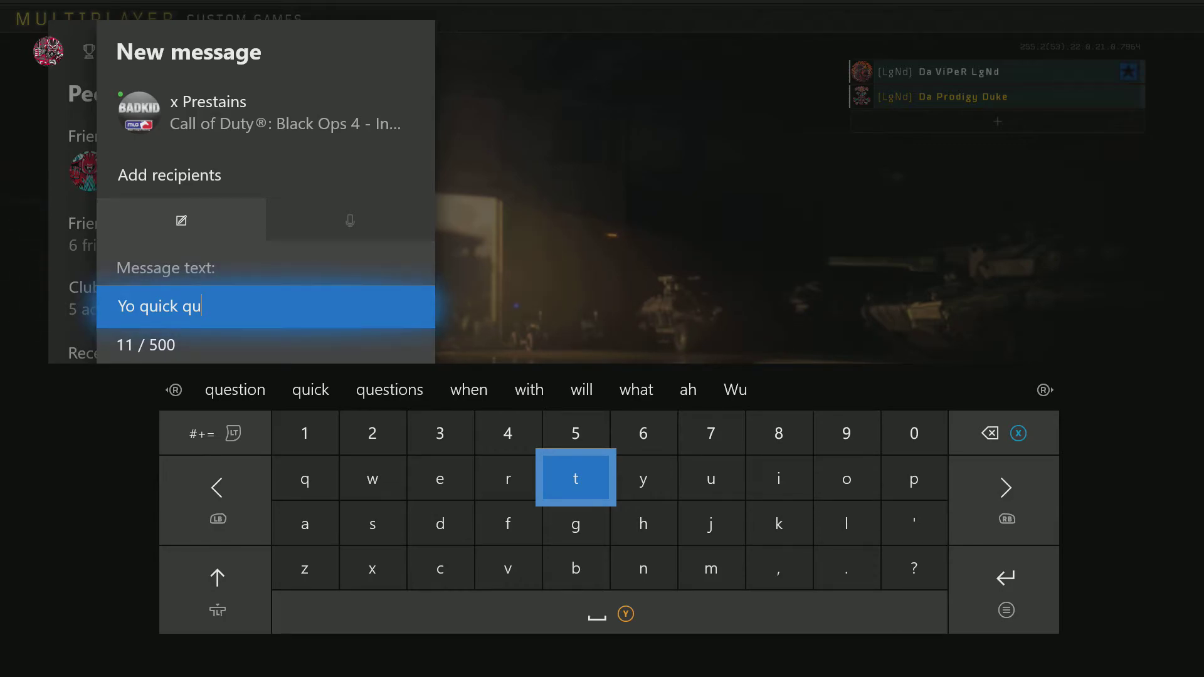
key("Right")
key("Right")
key("Right")
key("Return")
key("Left")
key("Left")
key("Left")
key("Down")
key("Down")
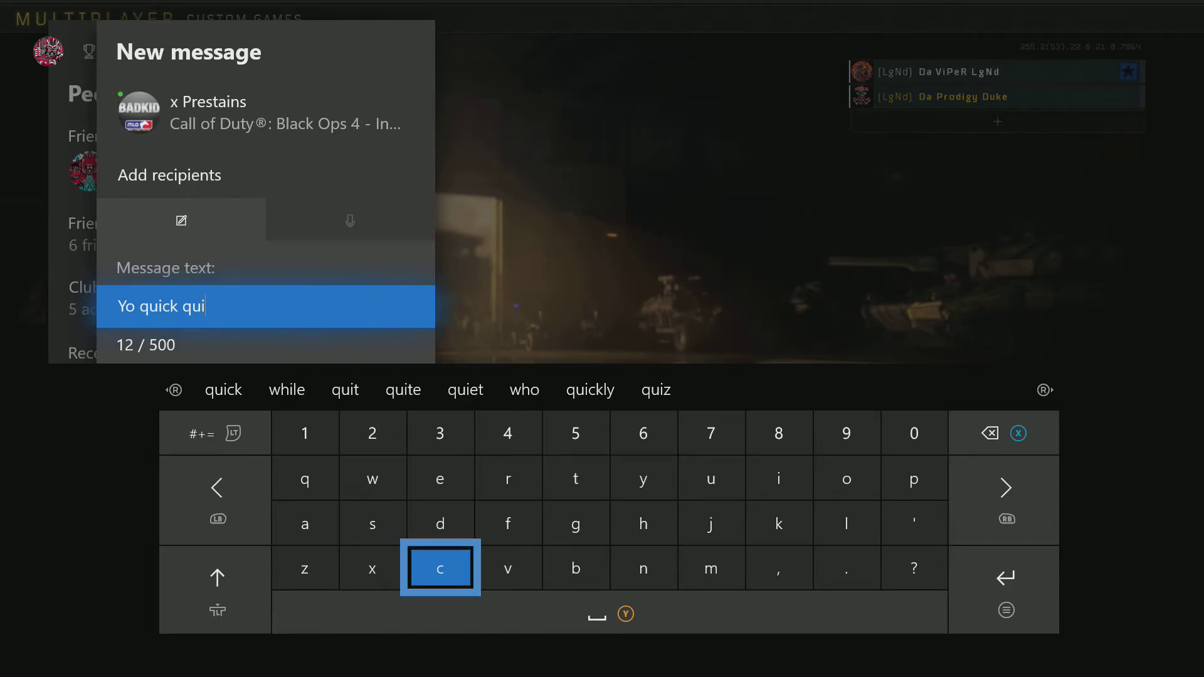
key("Return")
key("Right")
key("Right")
key("Right")
key("Escape")
- Discard the unfinished 'Yo quick qui' message and return to x Prestains' options card
key("Escape")
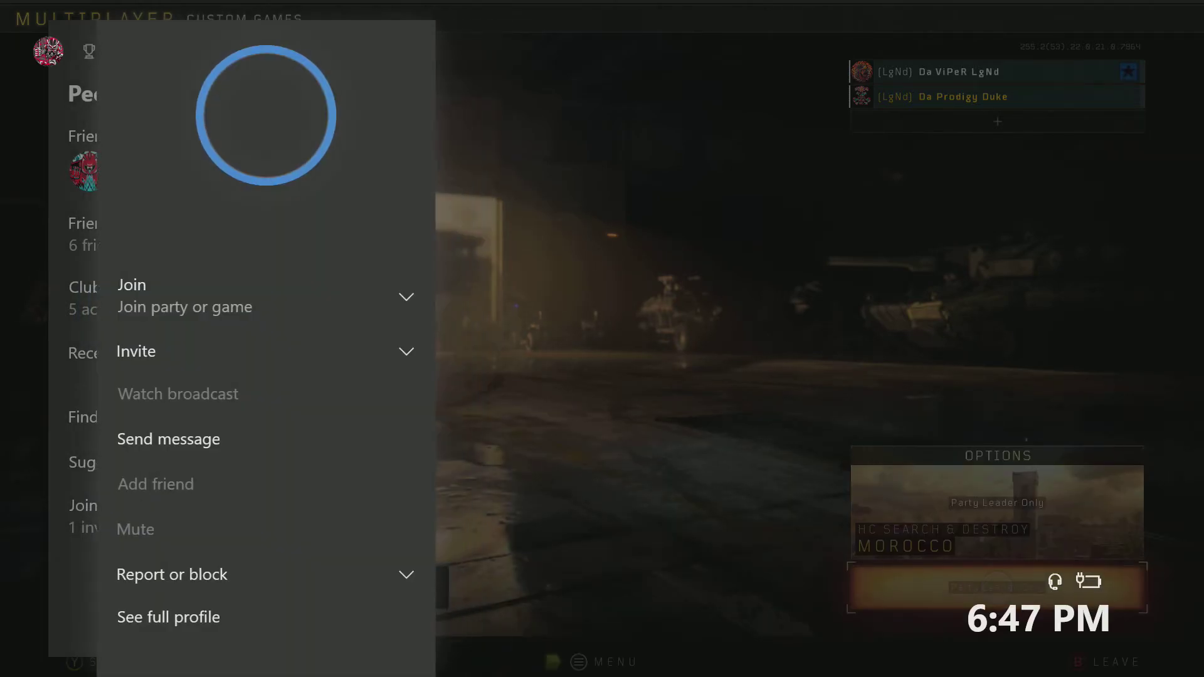
key("Escape")
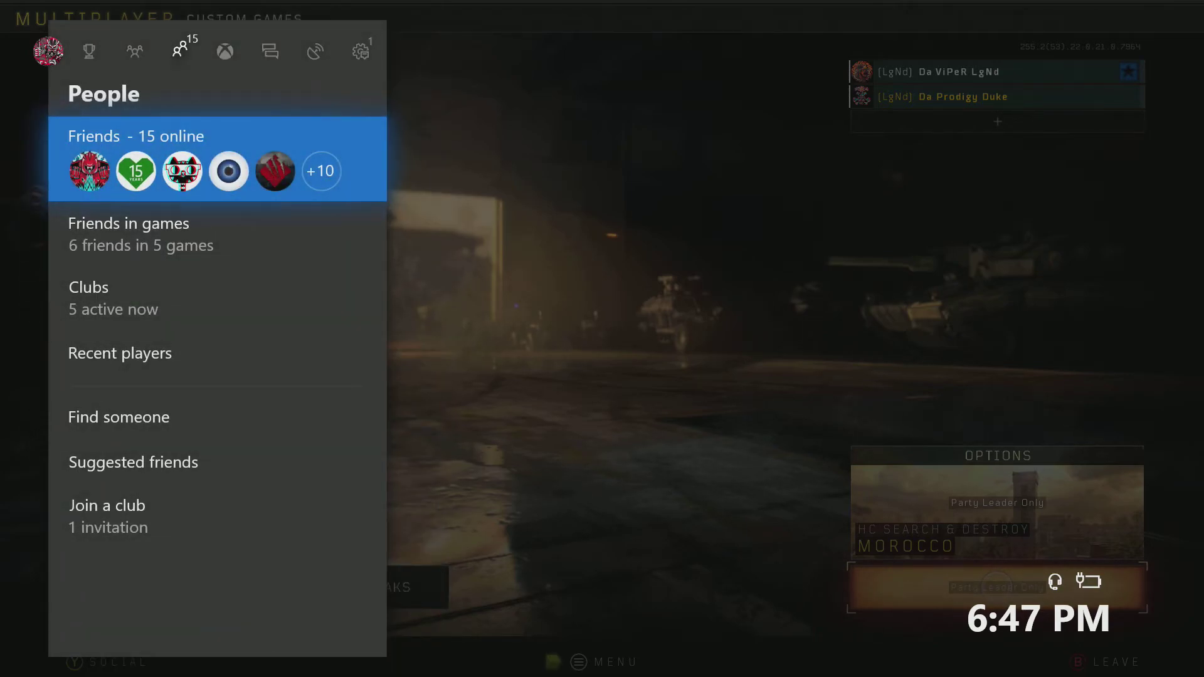